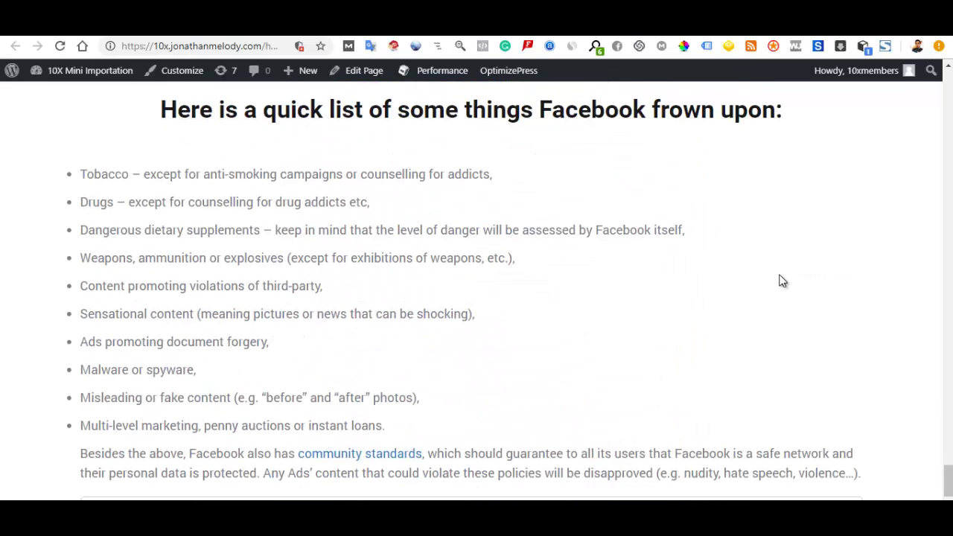
# Open the article's community standards link in a new tab
pyautogui.scroll(5, 784, 272)
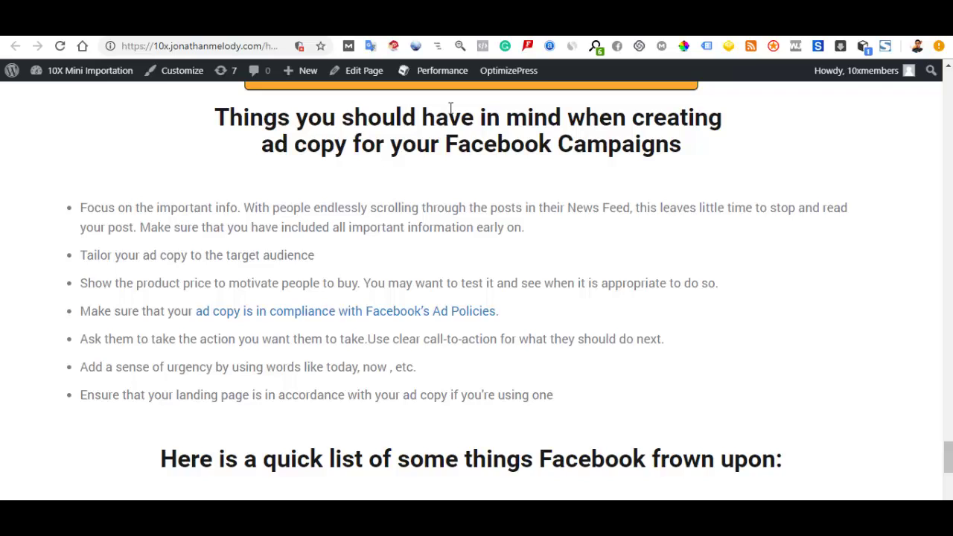
pyautogui.scroll(-4, 302, 340)
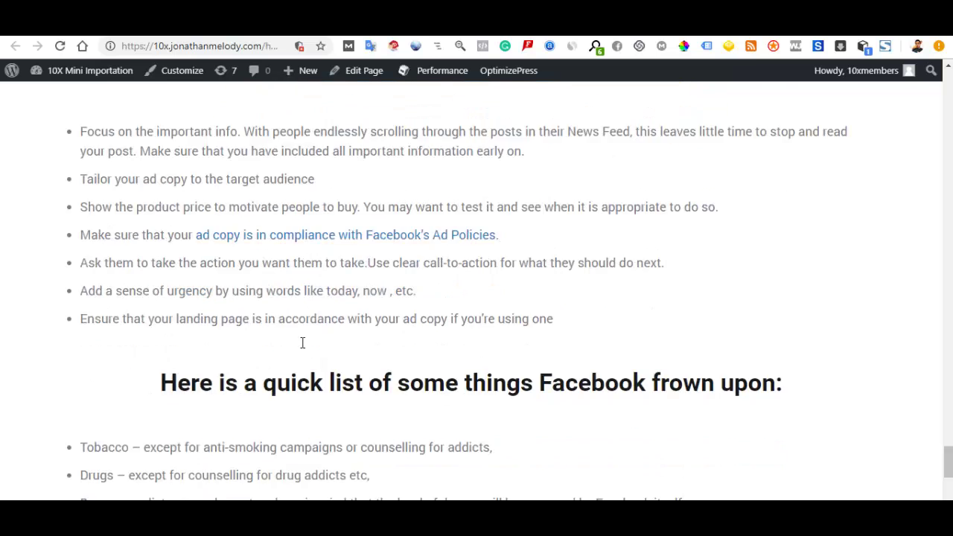
pyautogui.scroll(-2, 163, 446)
pyautogui.scroll(4, 182, 328)
pyautogui.scroll(-5, 224, 350)
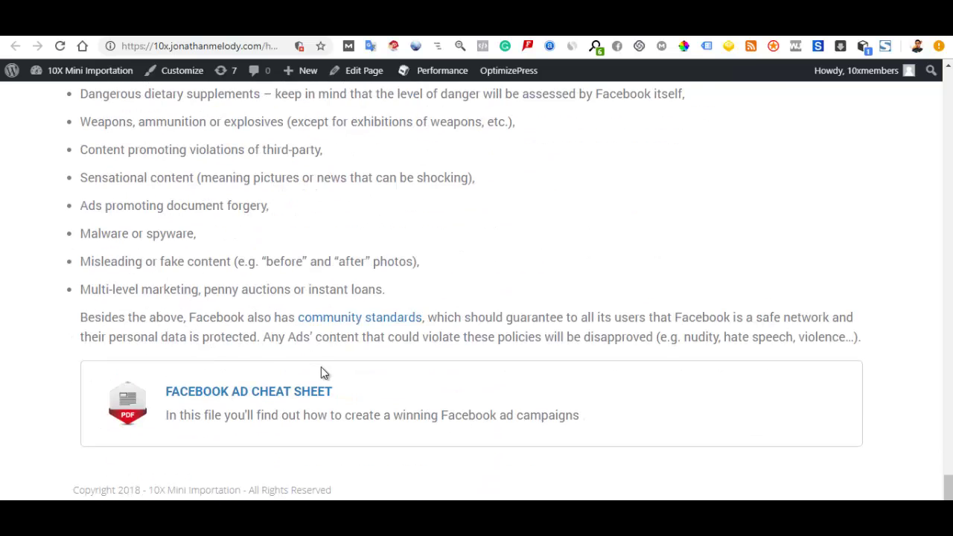
pyautogui.rightClick(366, 318)
pyautogui.click(408, 329)
# Open the Facebook Ad Policies link in a new tab and switch to it
pyautogui.scroll(4, 366, 291)
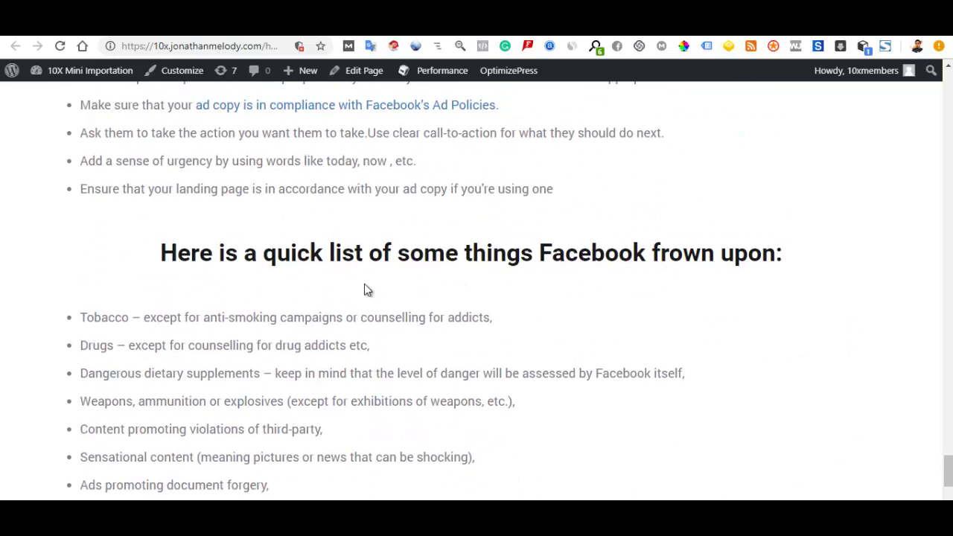
pyautogui.rightClick(350, 183)
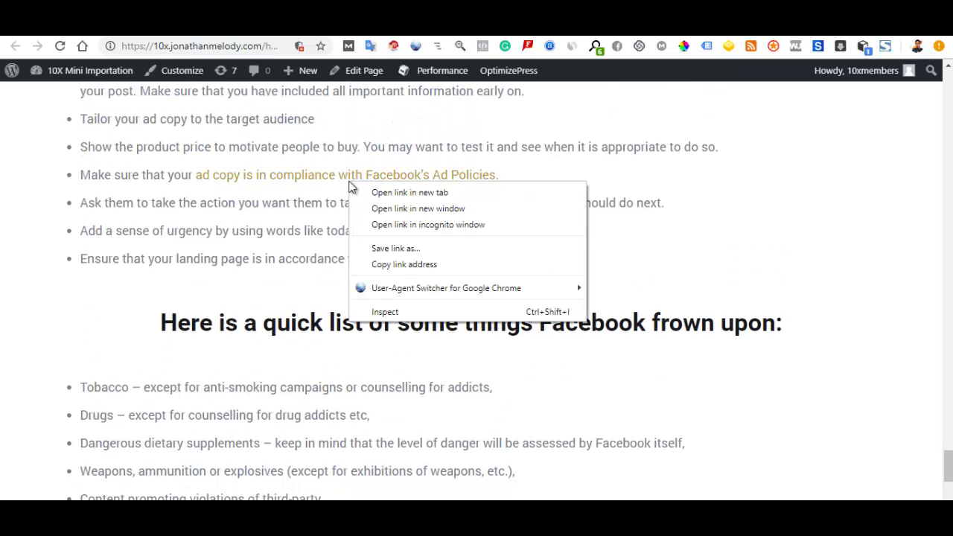
pyautogui.click(381, 195)
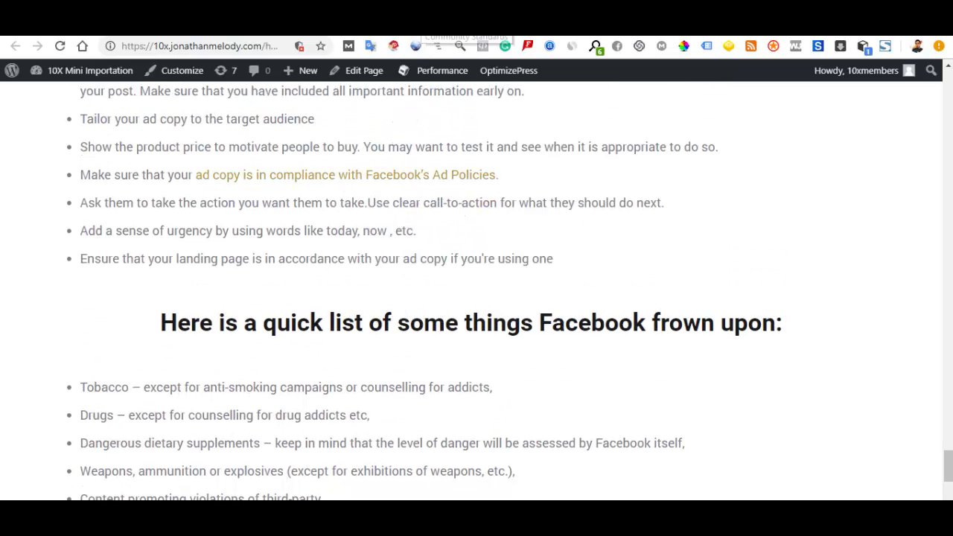
pyautogui.hotkey('ctrl', 'Tab')
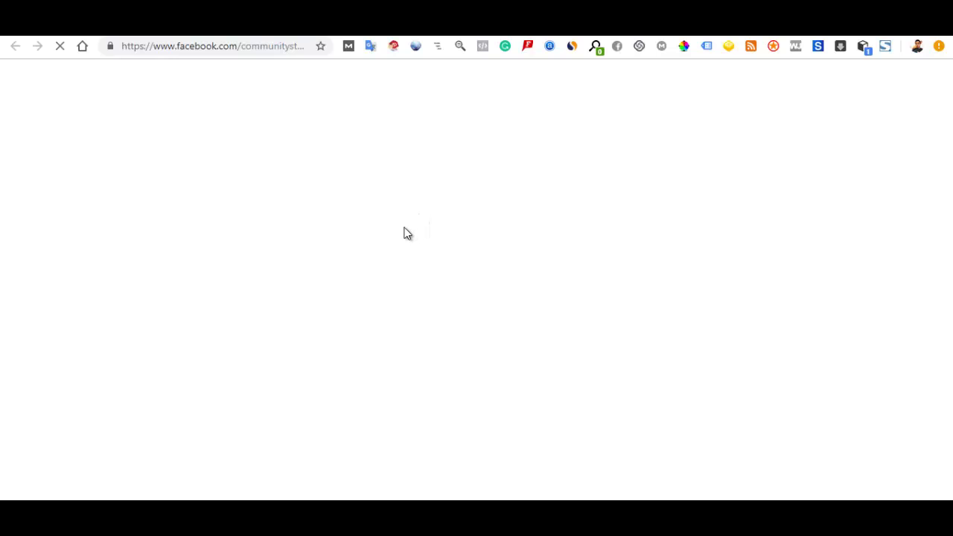
# Scroll through the Advertising Policies sections, Overview through Targeting and Positioning
pyautogui.scroll(-5, 332, 291)
pyautogui.scroll(5, 328, 292)
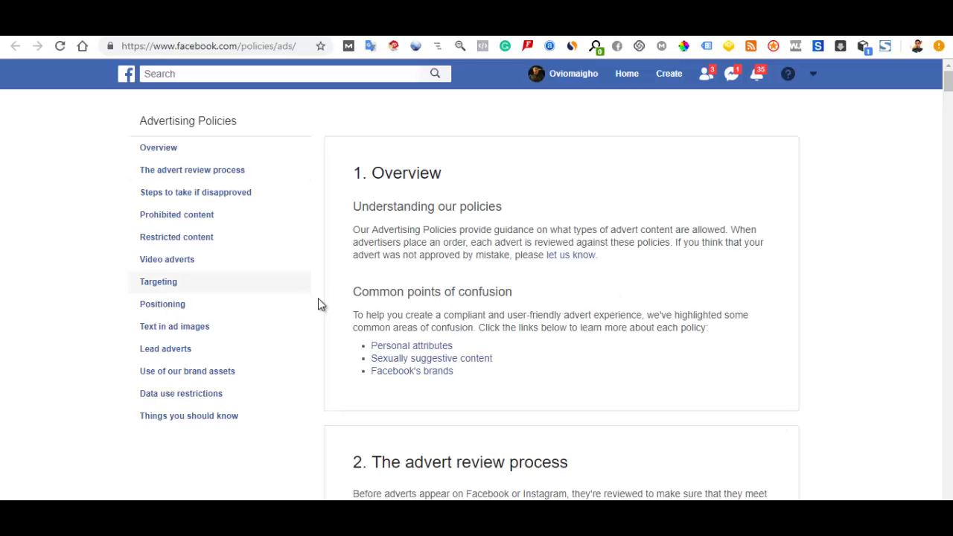
pyautogui.scroll(-8, 337, 308)
pyautogui.scroll(-20, 335, 320)
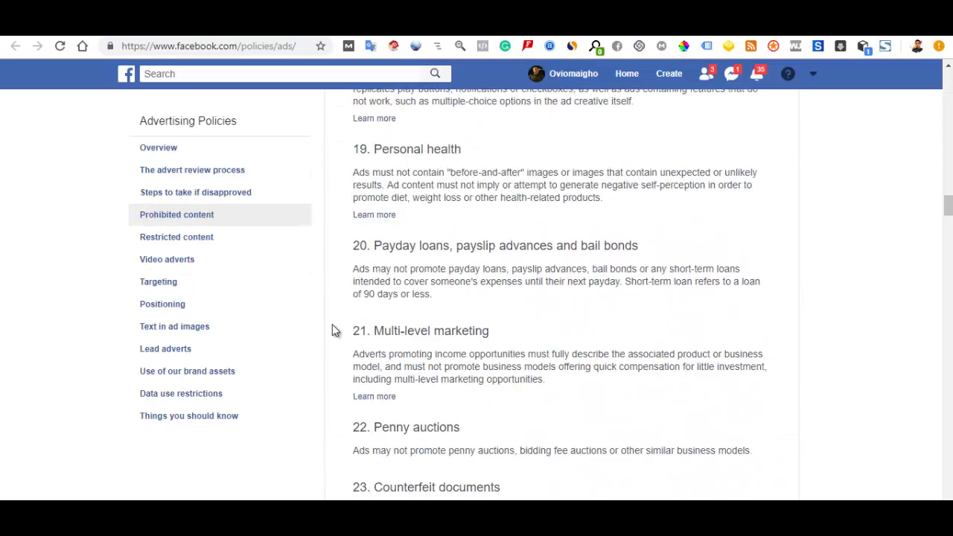
pyautogui.scroll(-20, 333, 337)
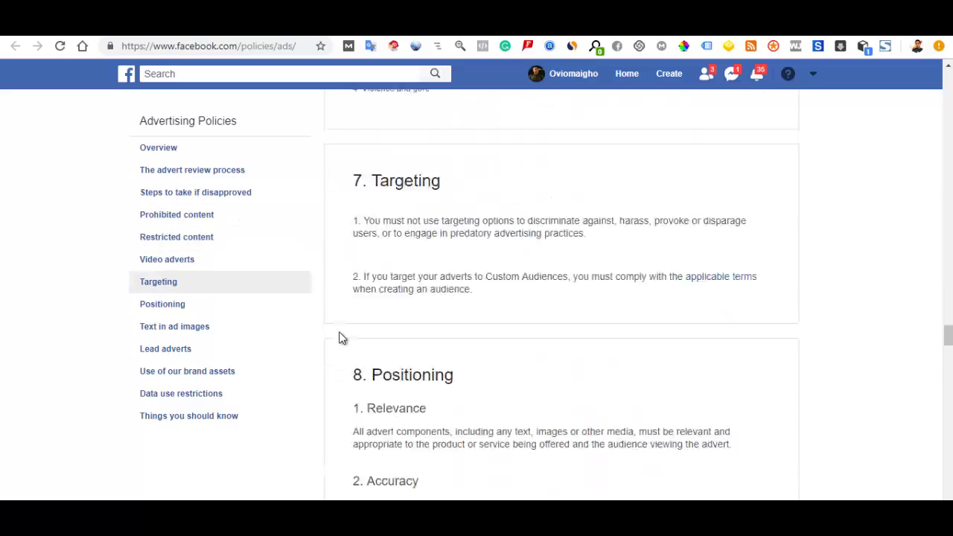
pyautogui.scroll(-20, 340, 341)
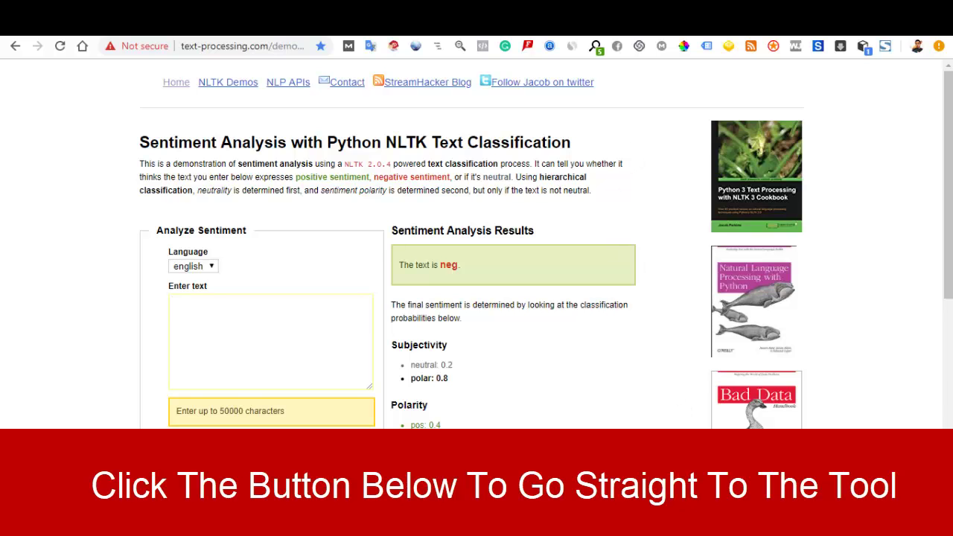
# Select the whole Miracle Arthritis Oil ad copy in the Notepad adcopy file
pyautogui.scroll(10, 506, 341)
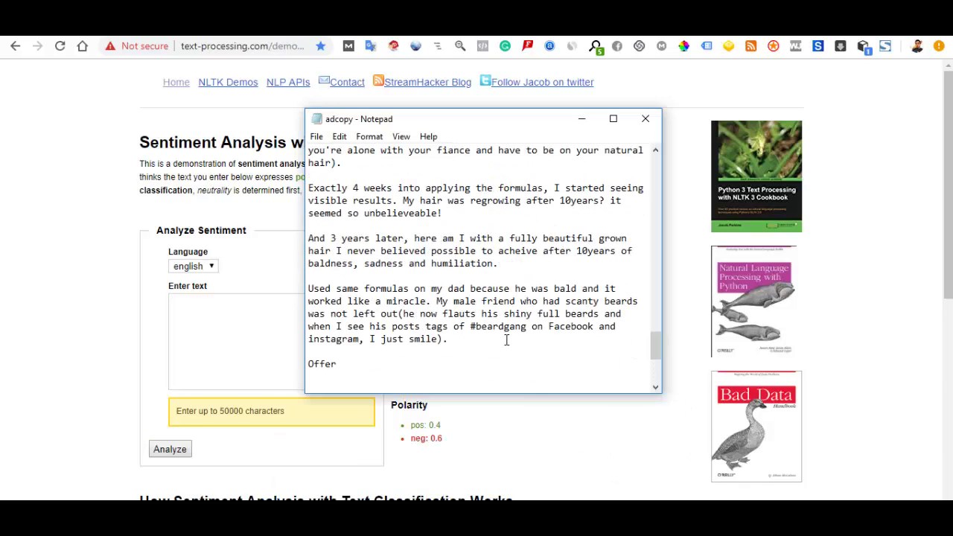
pyautogui.scroll(15, 506, 340)
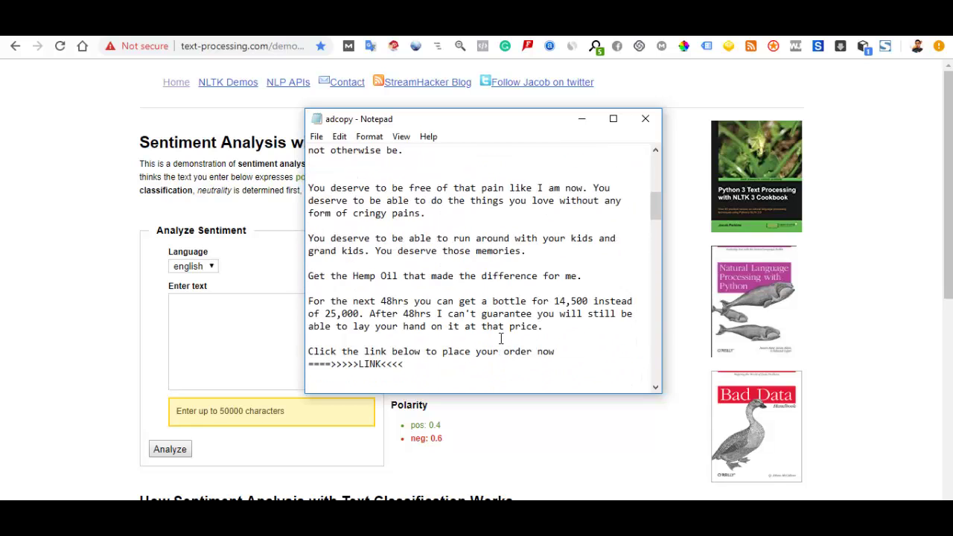
pyautogui.scroll(4, 495, 337)
pyautogui.click(313, 152)
pyautogui.moveTo(313, 155); pyautogui.dragTo(446, 328)
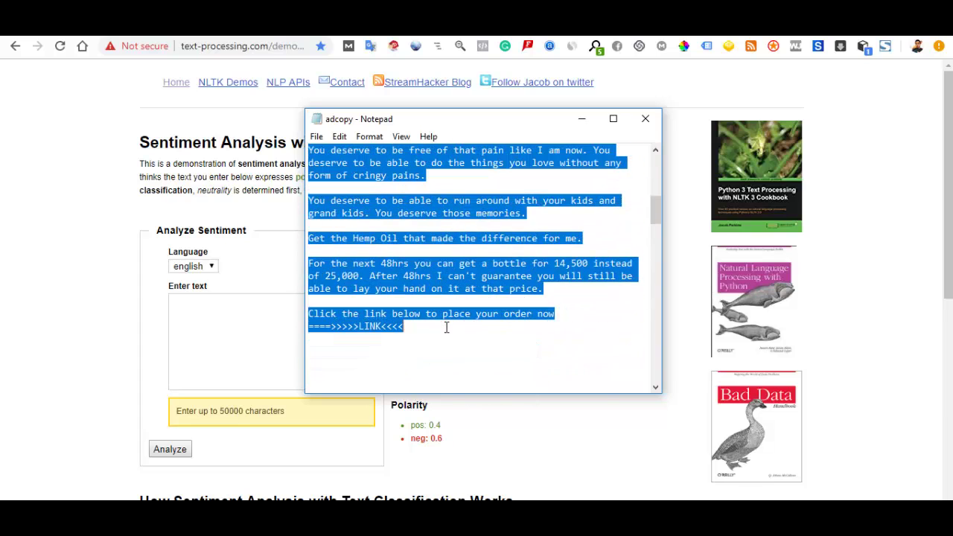
# Paste the arthritis ad into the text box and analyse it, scoring positive with pos 0.9
pyautogui.click(212, 326)
pyautogui.hotkey('ctrl', 'v')
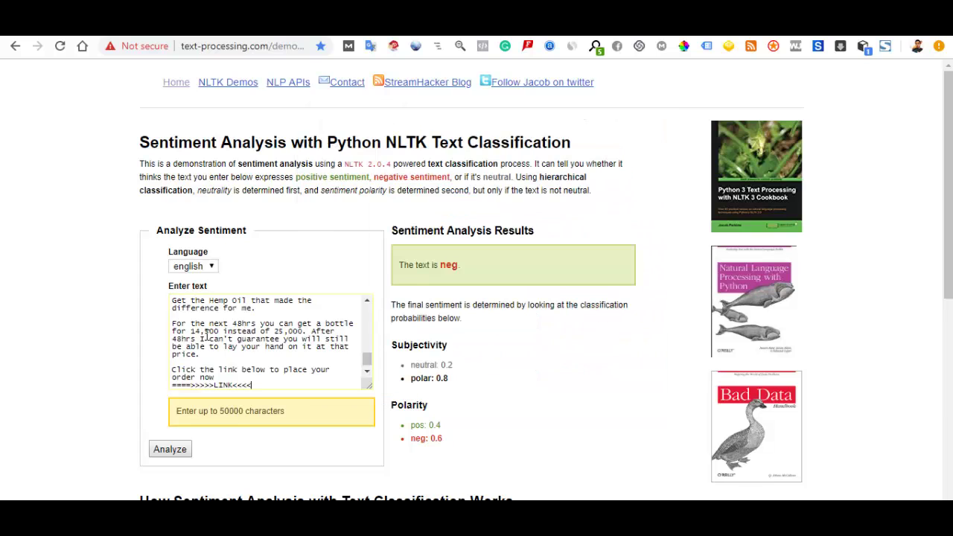
pyautogui.click(177, 450)
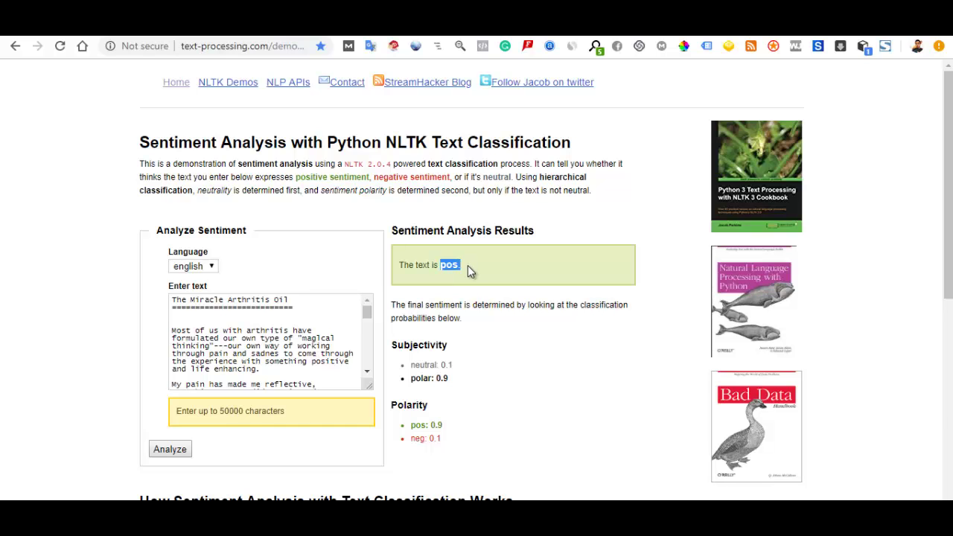
pyautogui.hotkey('alt', 'Tab')
# Copy the hair growth Ad Copy 2 from 'Headline' to the end in Notepad
pyautogui.click(581, 268)
pyautogui.scroll(-5, 582, 269)
pyautogui.scroll(-7, 582, 268)
pyautogui.scroll(6, 579, 261)
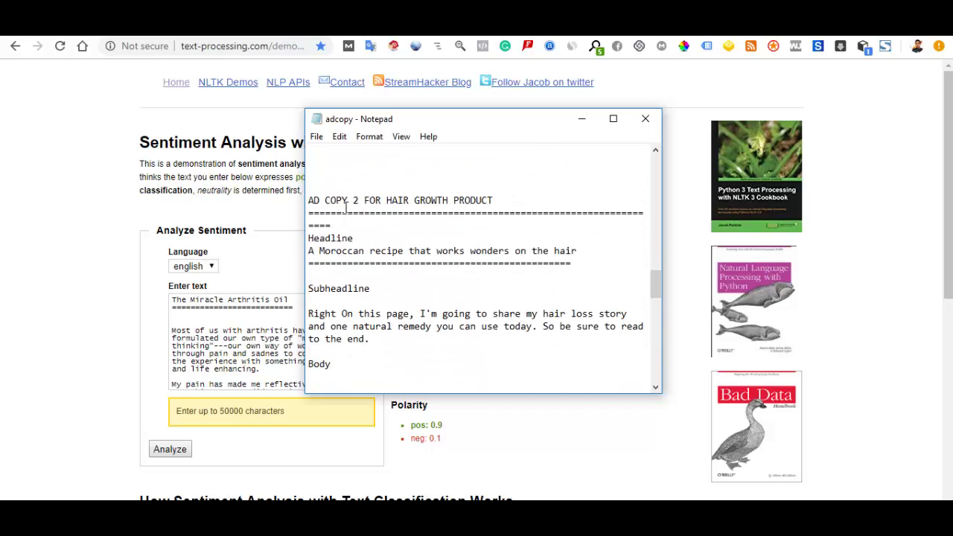
pyautogui.moveTo(309, 237); pyautogui.dragTo(415, 326)
pyautogui.hotkey('ctrl', 'c')
# Replace the arthritis text with the hair growth ad and analyse it: neg 0.6, pos 0.4
pyautogui.click(205, 358)
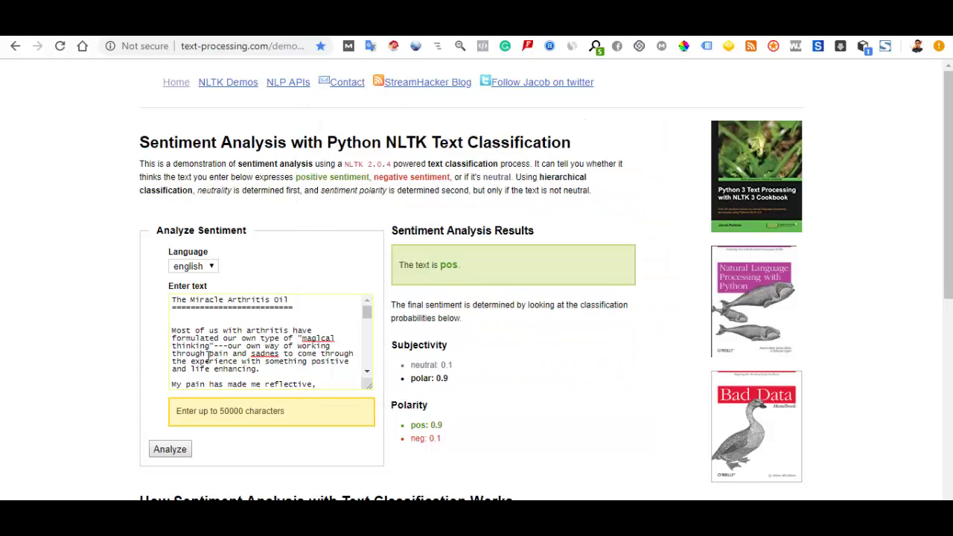
pyautogui.hotkey('ctrl', 'a')
pyautogui.hotkey('ctrl', 'v')
pyautogui.click(165, 451)
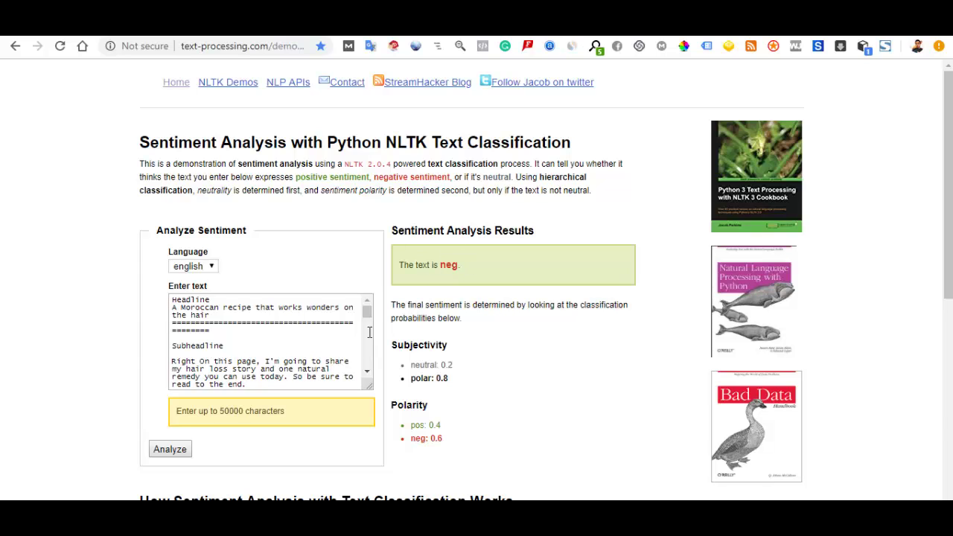
pyautogui.scroll(-1, 275, 365)
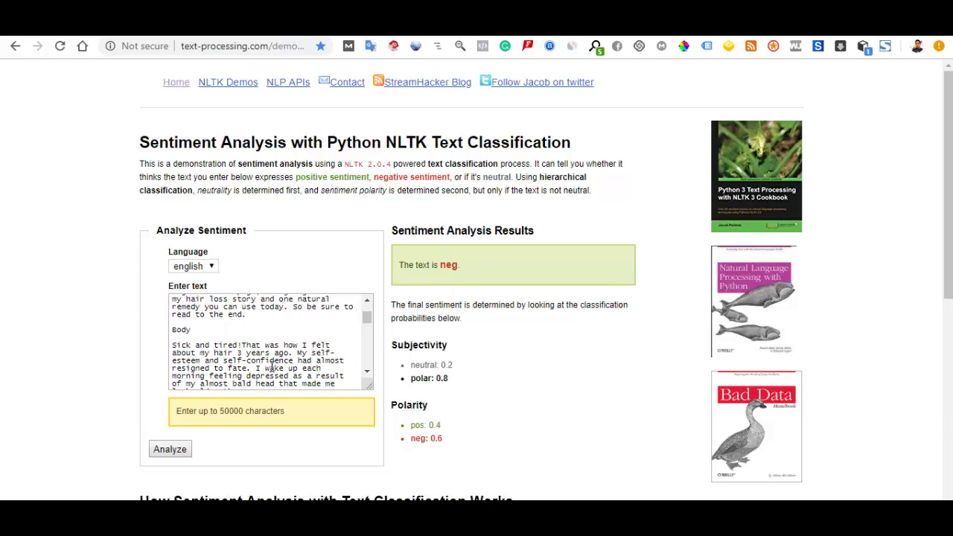
pyautogui.scroll(-1, 272, 367)
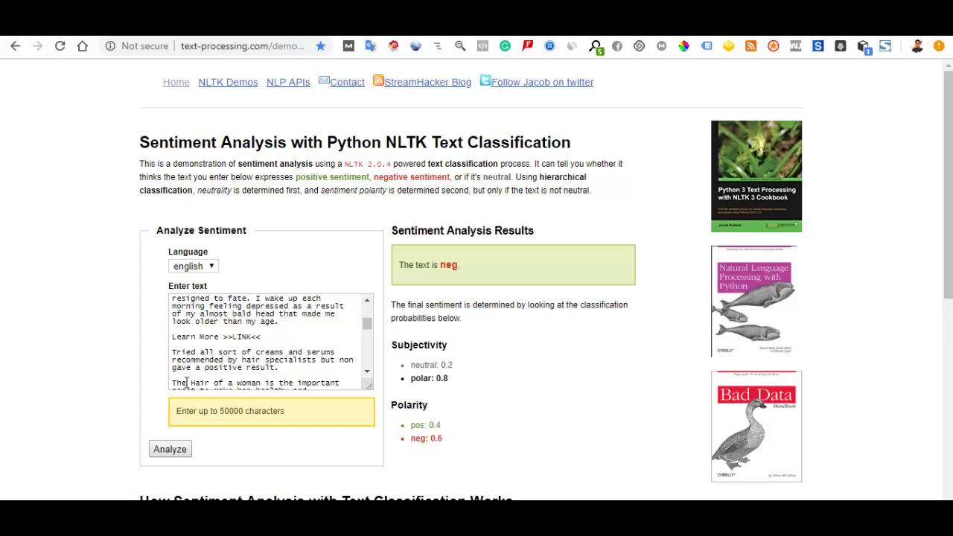
pyautogui.scroll(-3, 247, 336)
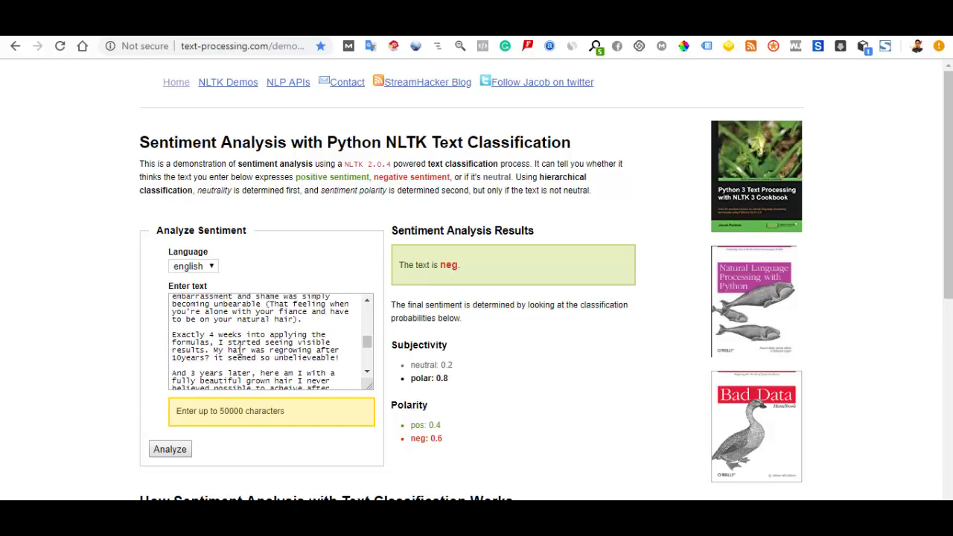
pyautogui.scroll(-1, 238, 347)
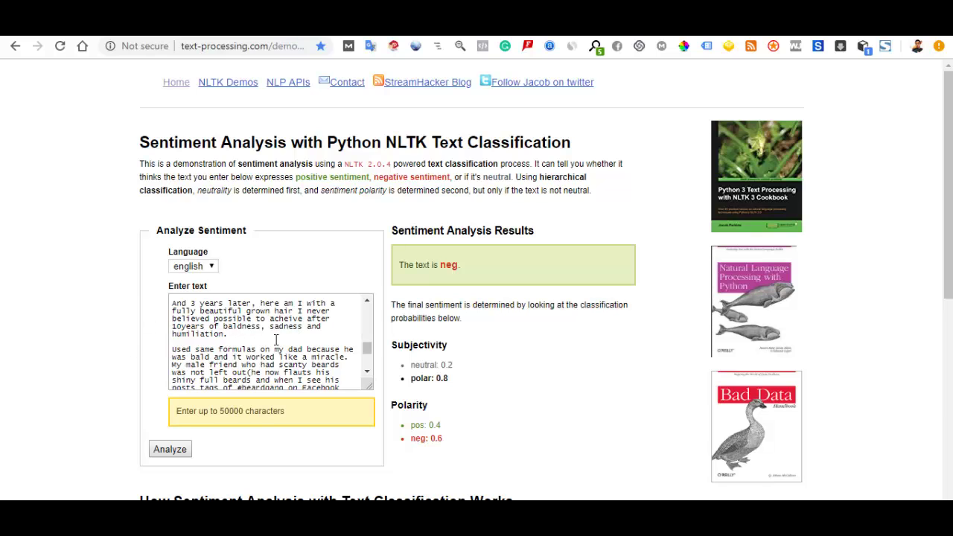
pyautogui.scroll(-5, 268, 347)
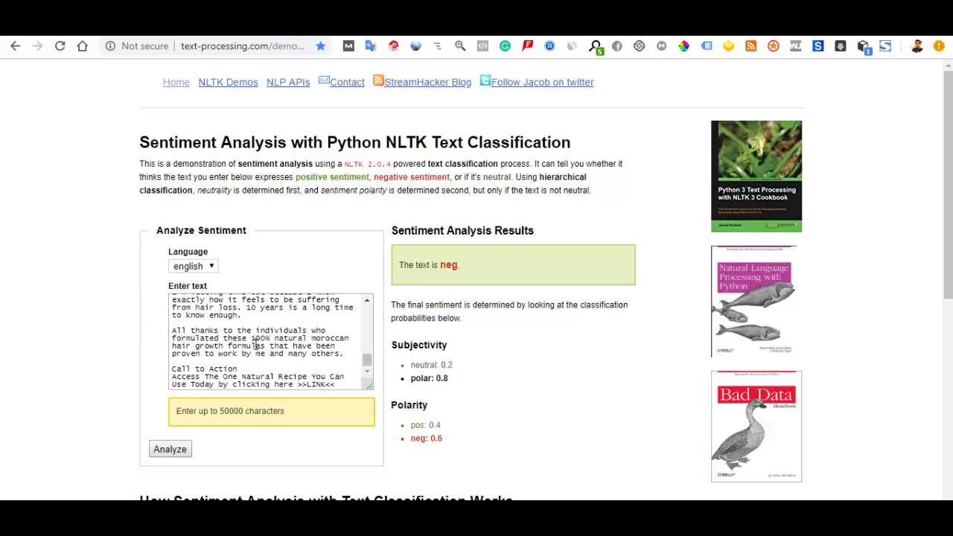
pyautogui.scroll(-1, 256, 346)
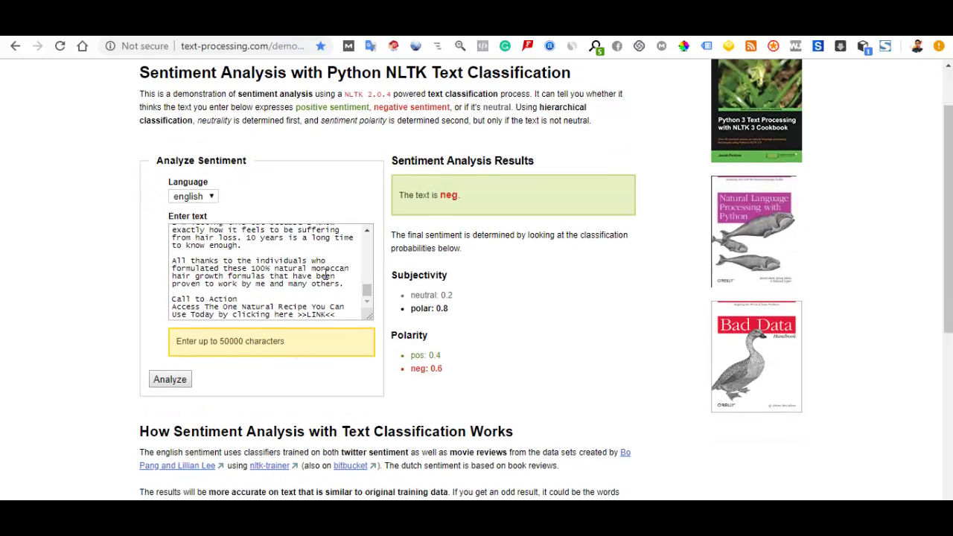